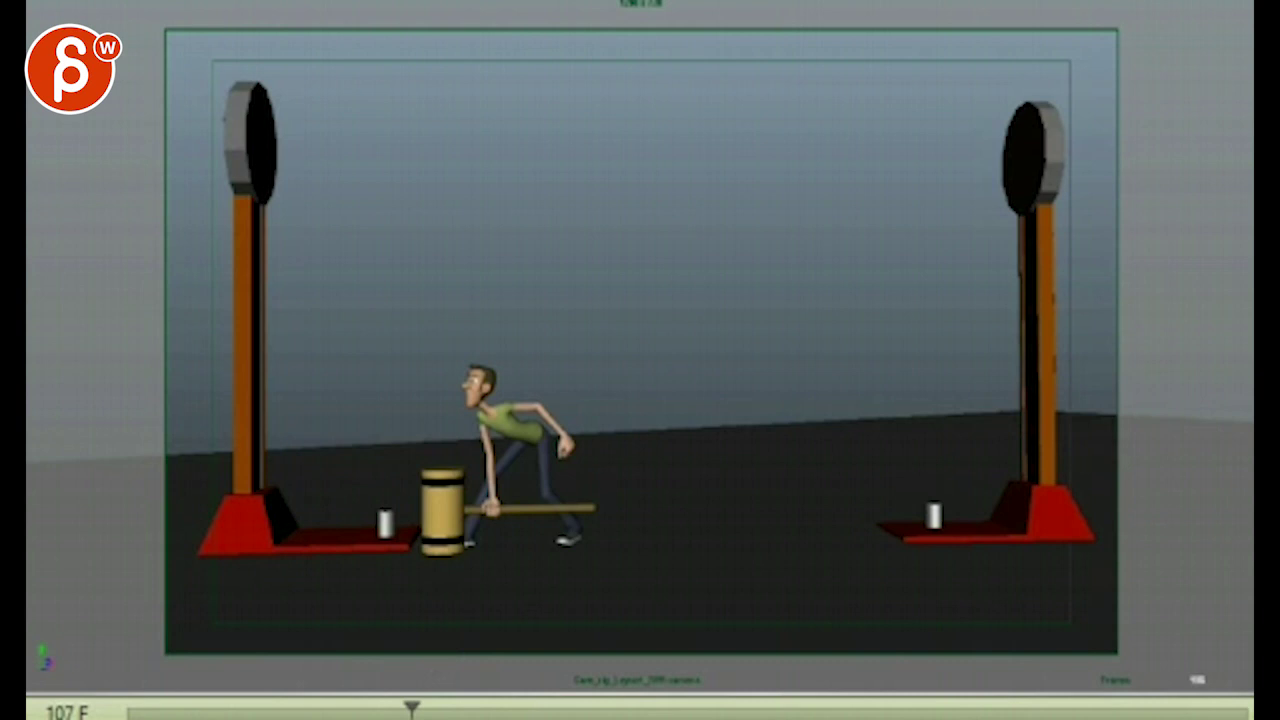
Rewind the playblast from the knocked-flat ending back to frame 0
left_click_drag(153, 700, 124, 700)
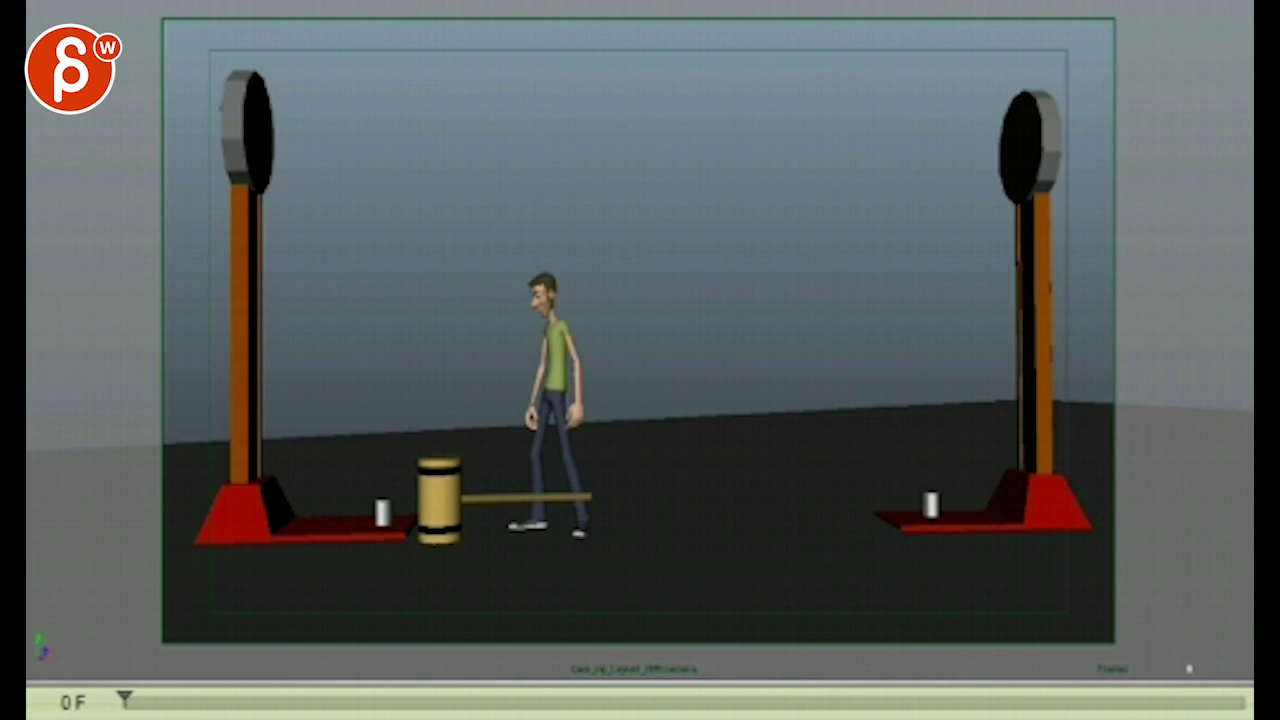
Scrub through the walk-up, restart from the beginning, then settle back around frame 2
left_click_drag(124, 699, 320, 699)
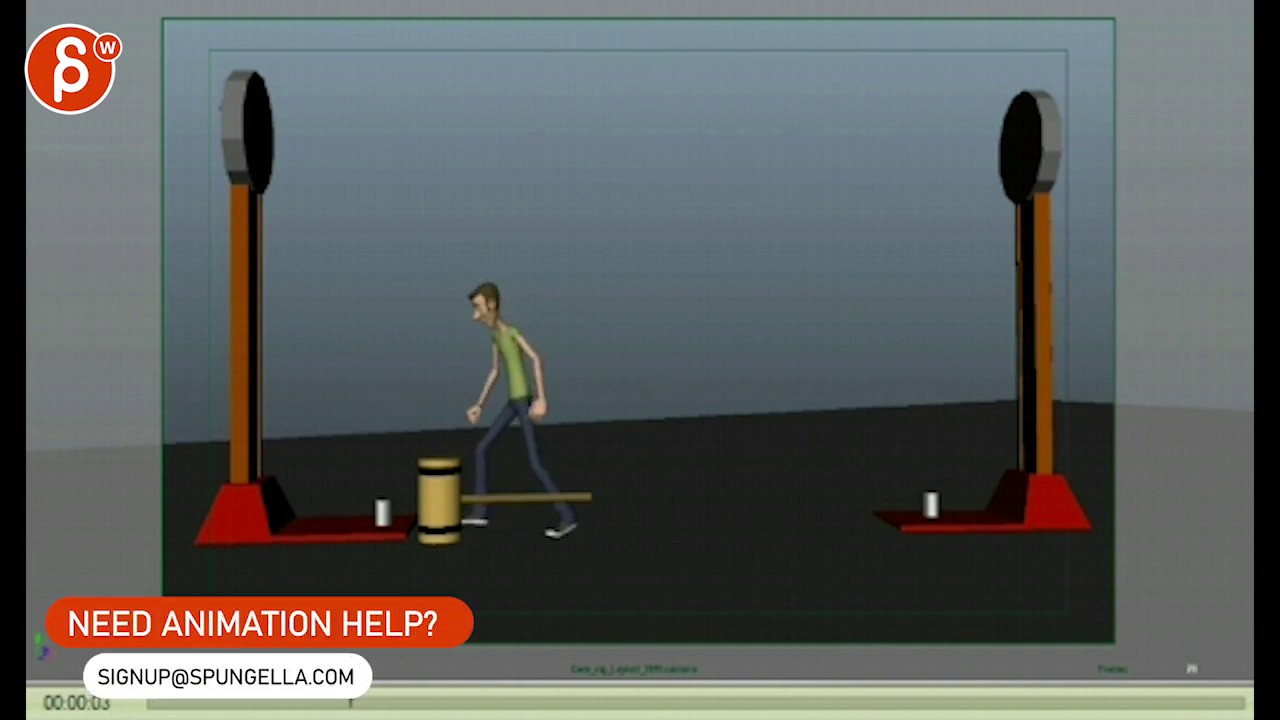
key("Home")
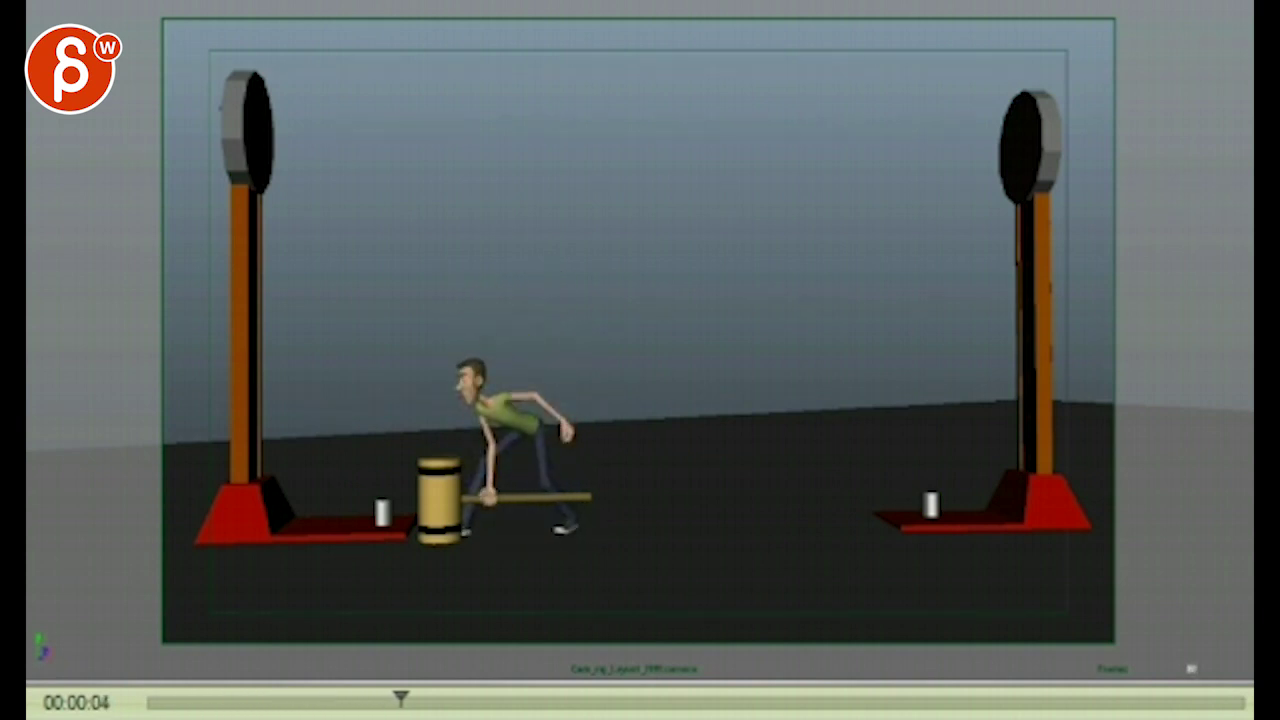
left_click_drag(400, 700, 270, 700)
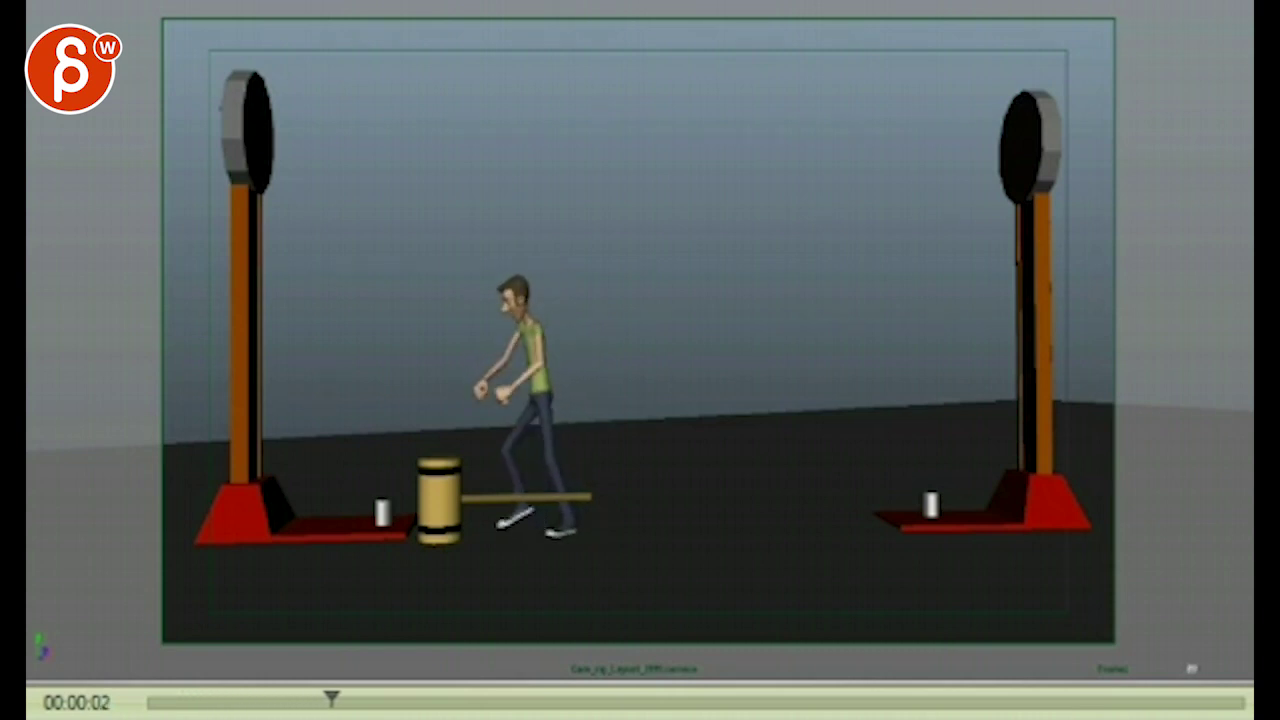
Scrub the opening frames, then rock between 00:00:09 and 00:00:11 comparing hammer-lift poses
left_click(174, 704)
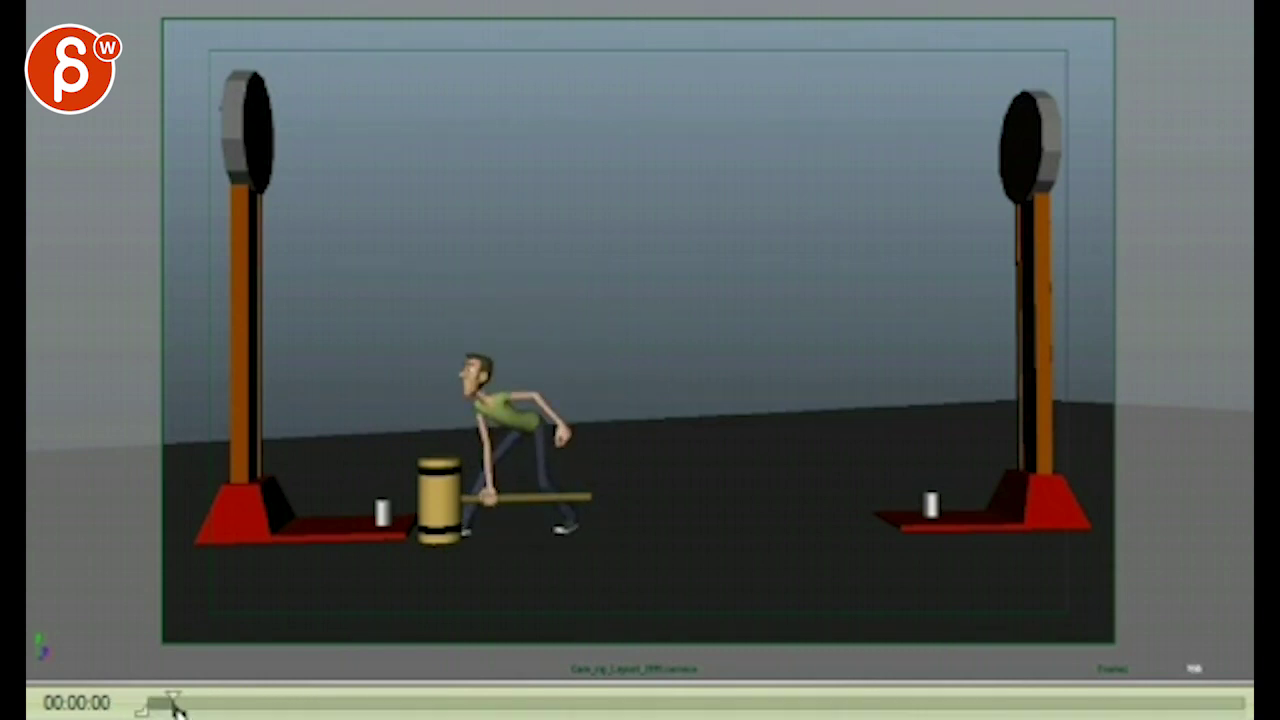
mouse_move(130, 710)
left_mouse_down()
mouse_move(240, 703)
mouse_move(230, 714)
mouse_move(150, 708)
left_mouse_up()
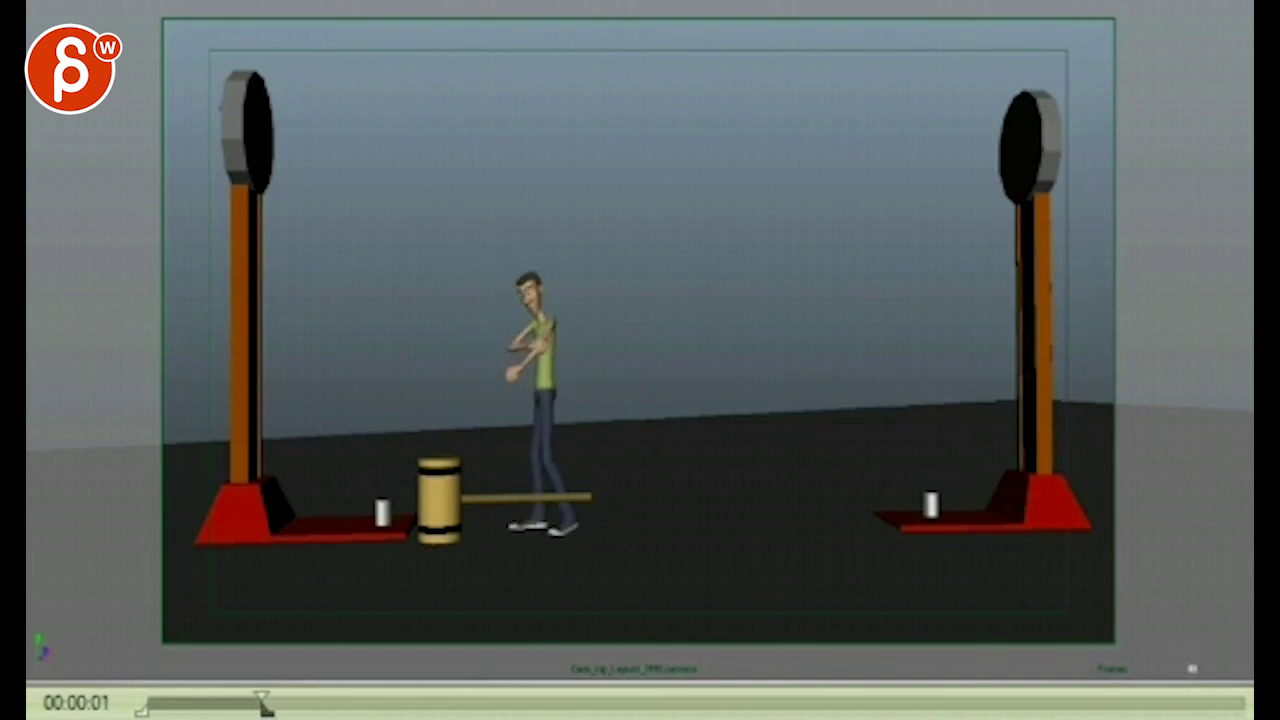
left_click_drag(195, 706, 148, 702)
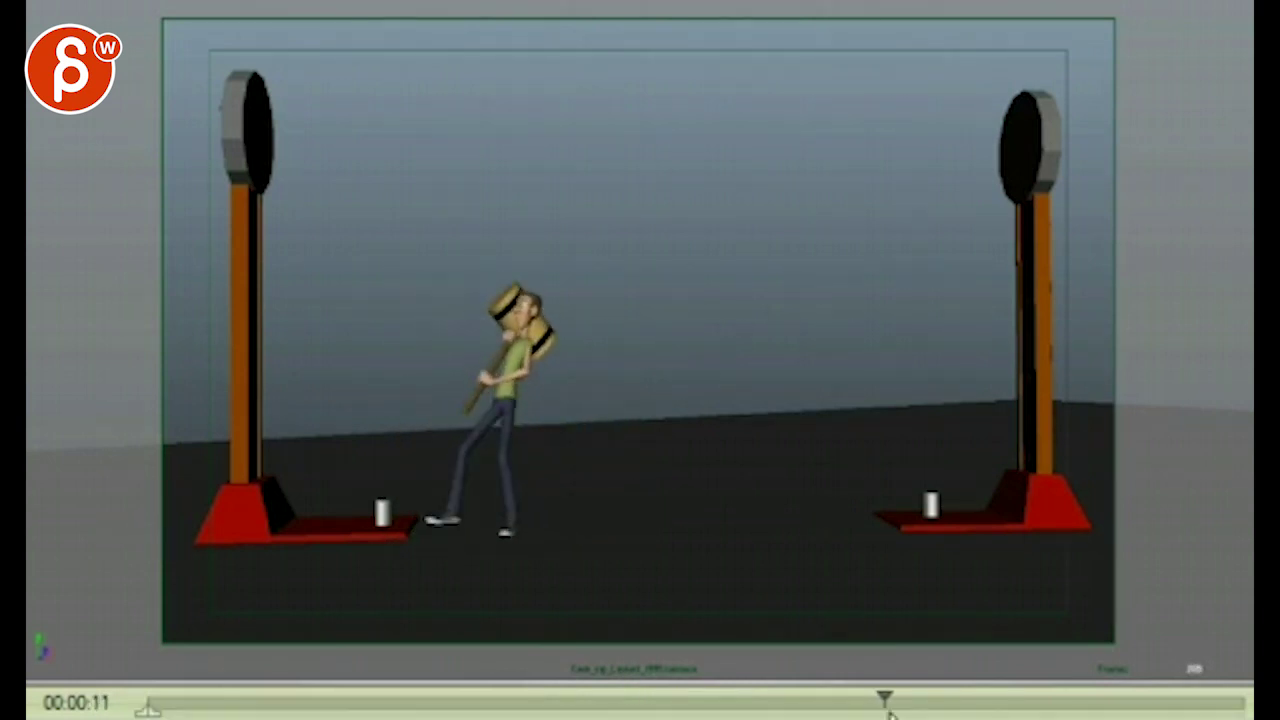
mouse_move(858, 708)
left_mouse_down()
mouse_move(797, 706)
mouse_move(865, 711)
left_mouse_up()
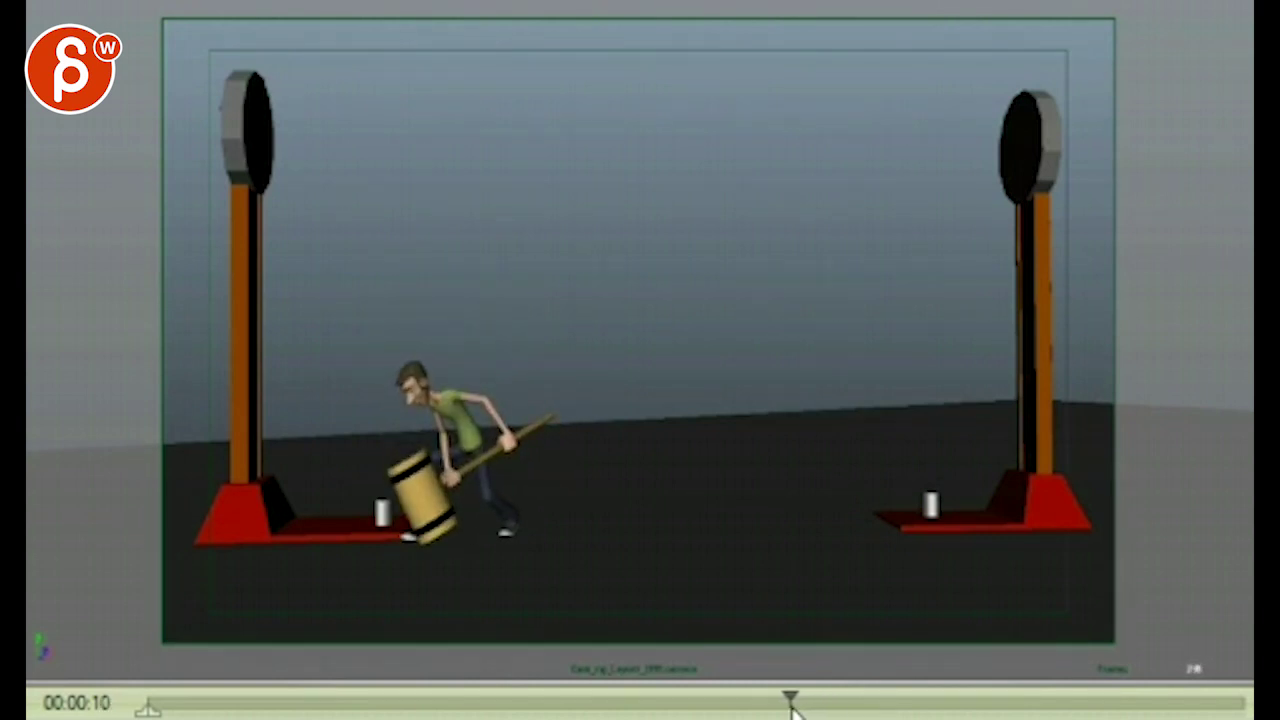
left_click_drag(792, 708, 787, 706)
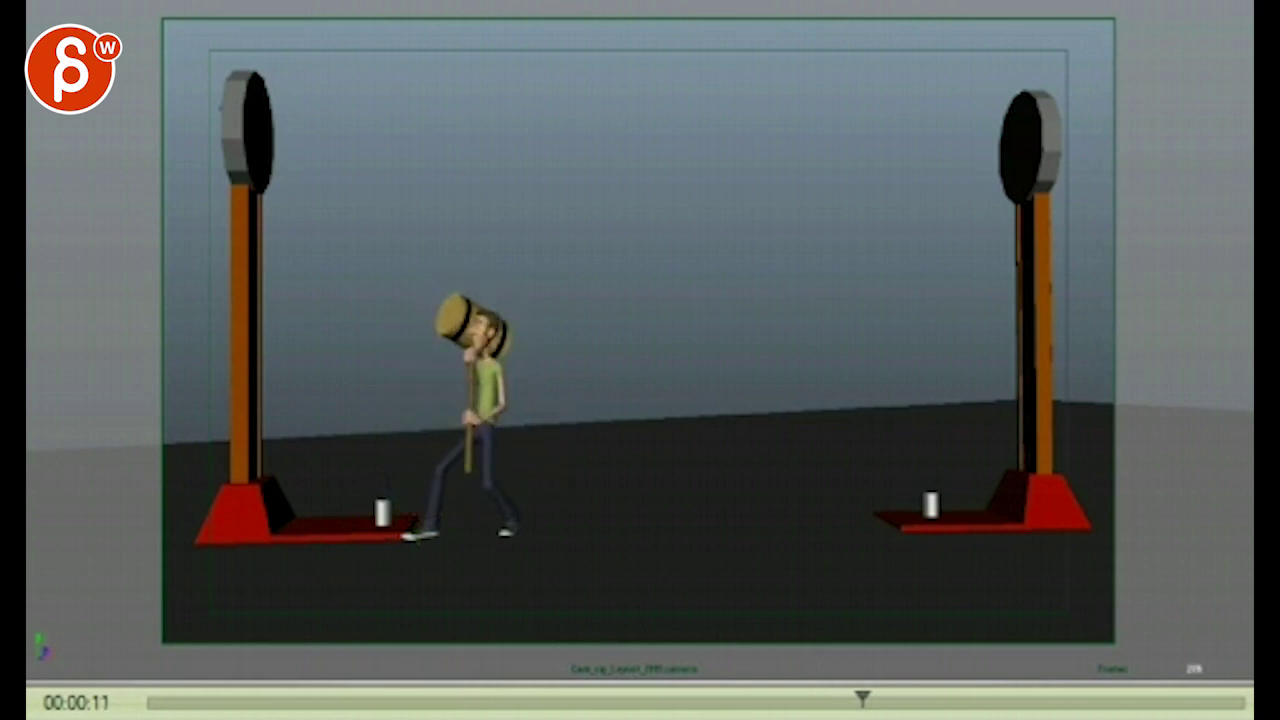
left_click(827, 709)
left_click(772, 704)
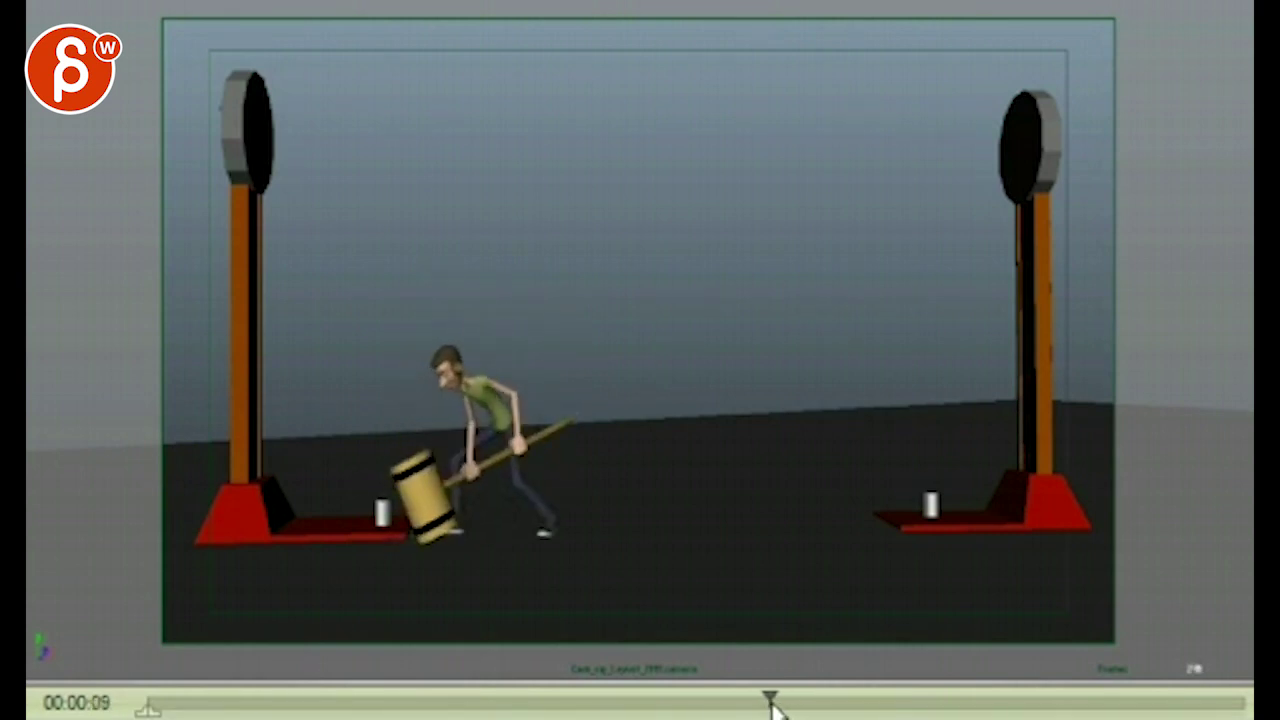
left_click_drag(764, 708, 757, 708)
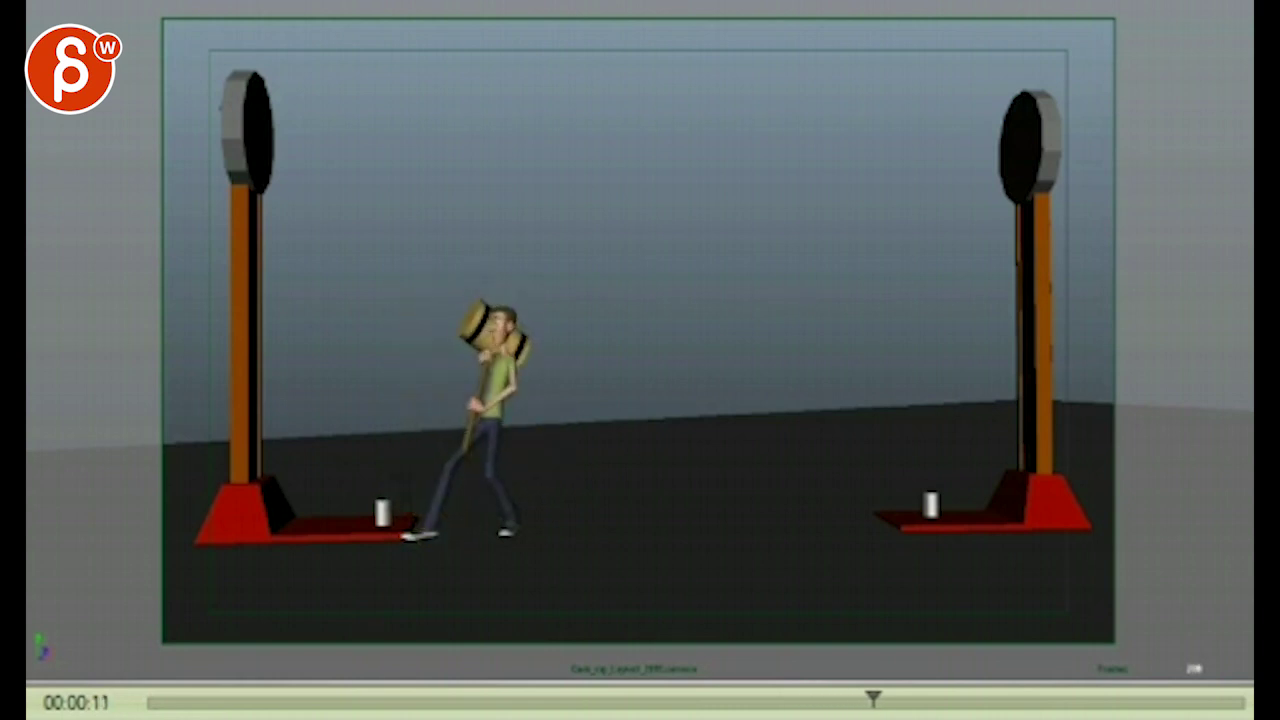
Clear the pink lift sketches and rock the playblast over the 00:00:10–00:00:11 hammer lift
left_click_drag(873, 702, 821, 700)
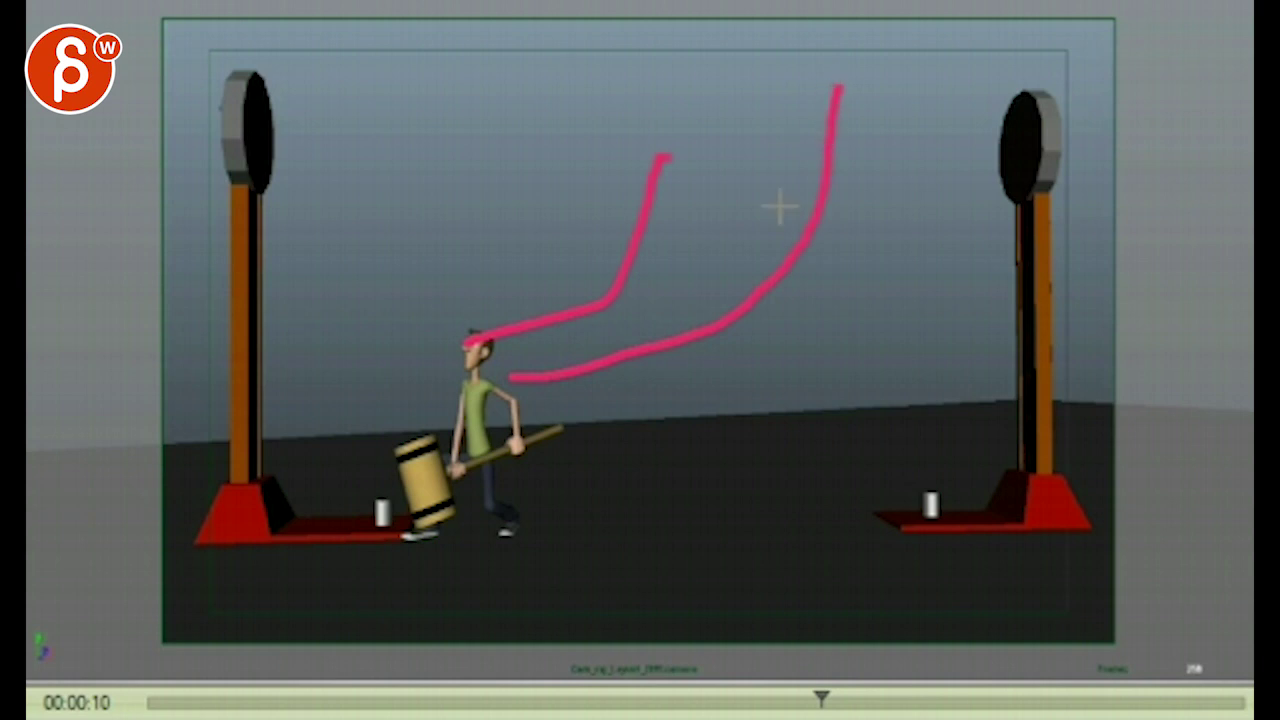
key("Escape")
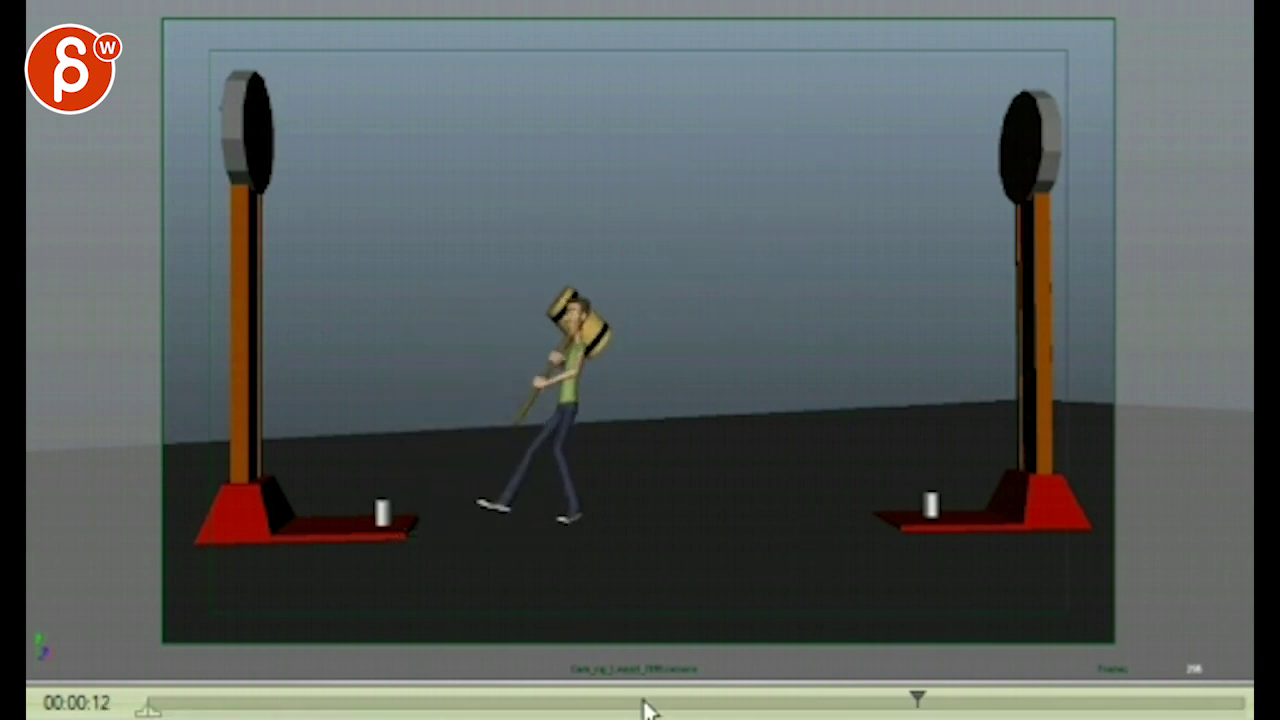
left_click_drag(914, 706, 831, 703)
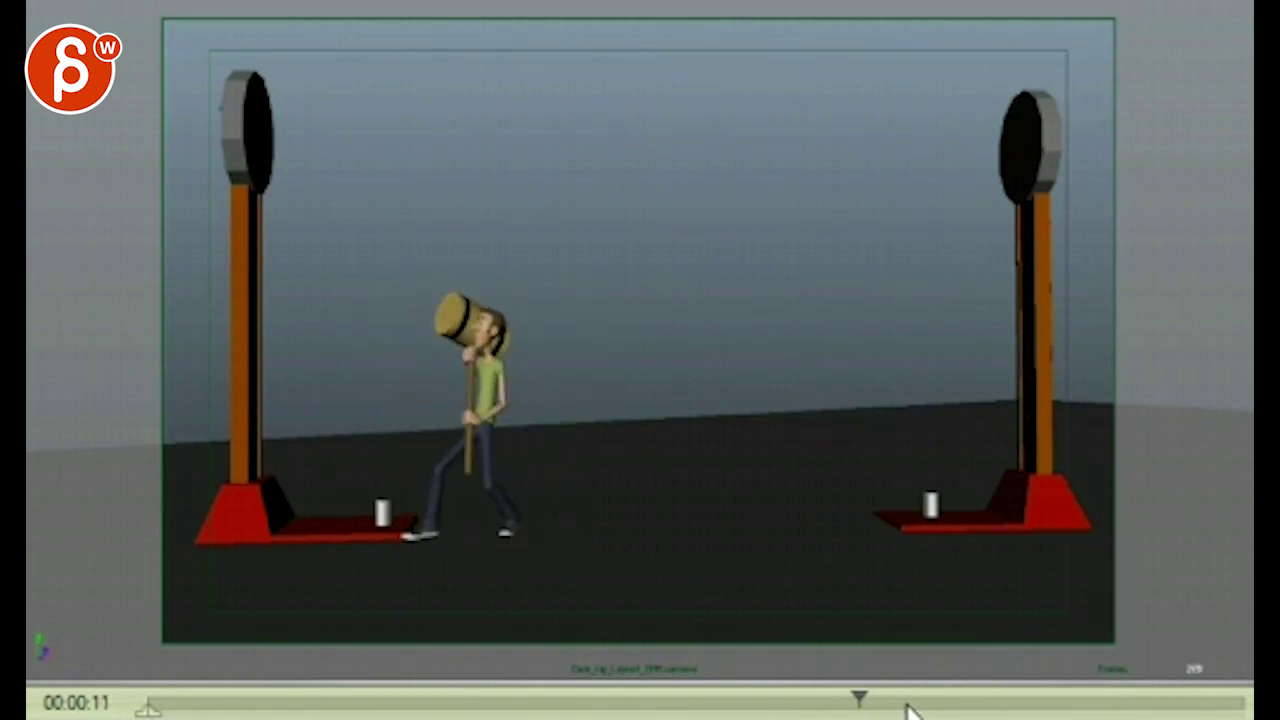
left_click_drag(912, 712, 898, 705)
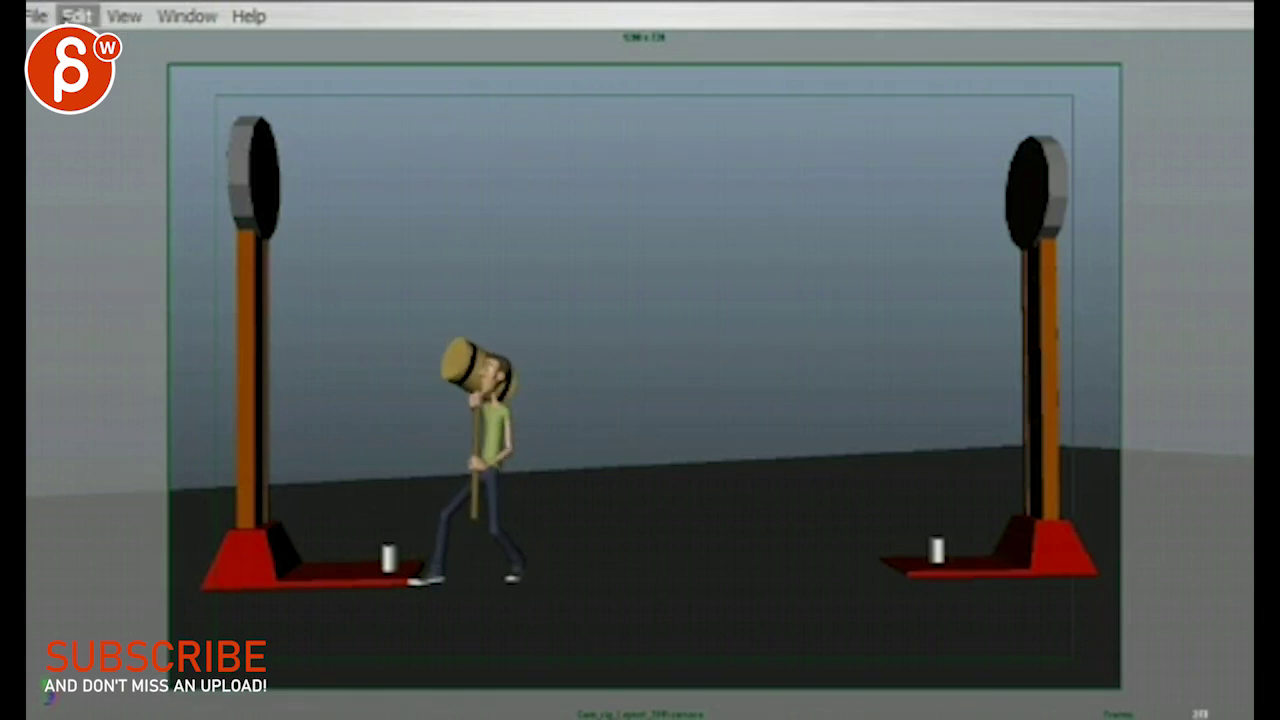
Open the Edit menu and dismiss it without choosing a command
left_click(77, 16)
left_click(106, 127)
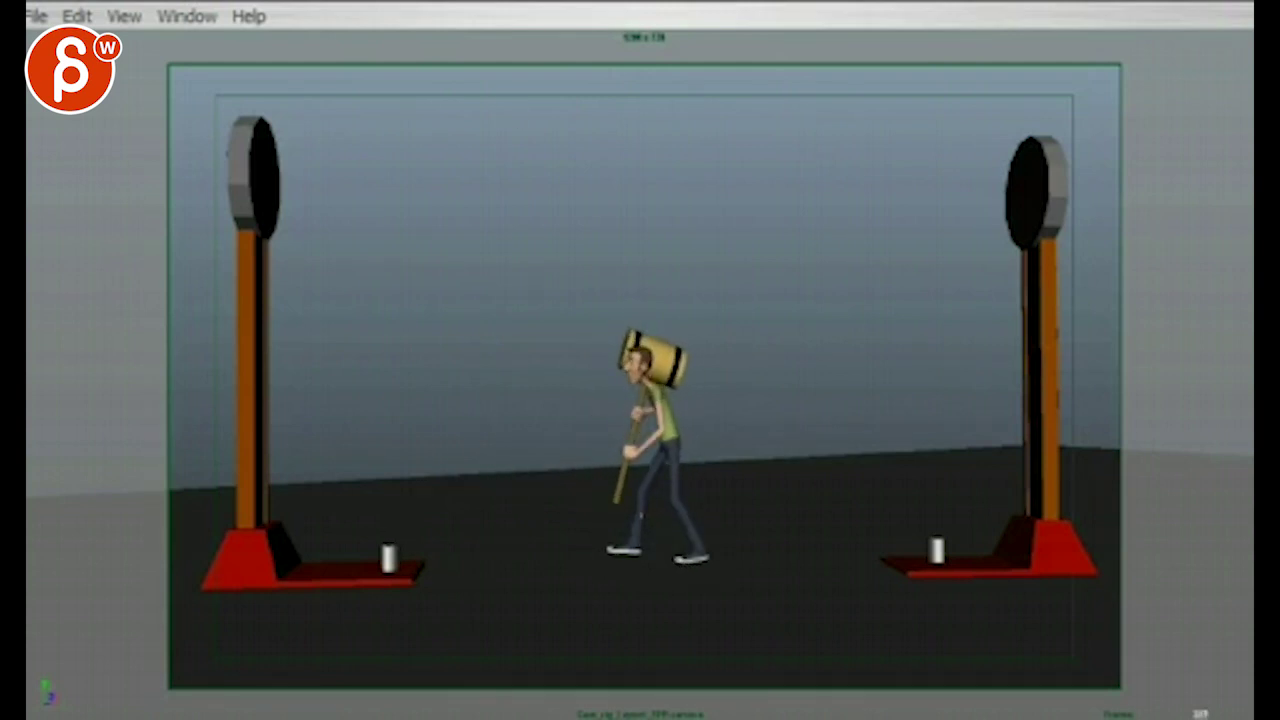
Sketch pink arrows along the hammer's path and a looping swing arc overhead, then clear them
left_click_drag(473, 450, 710, 412)
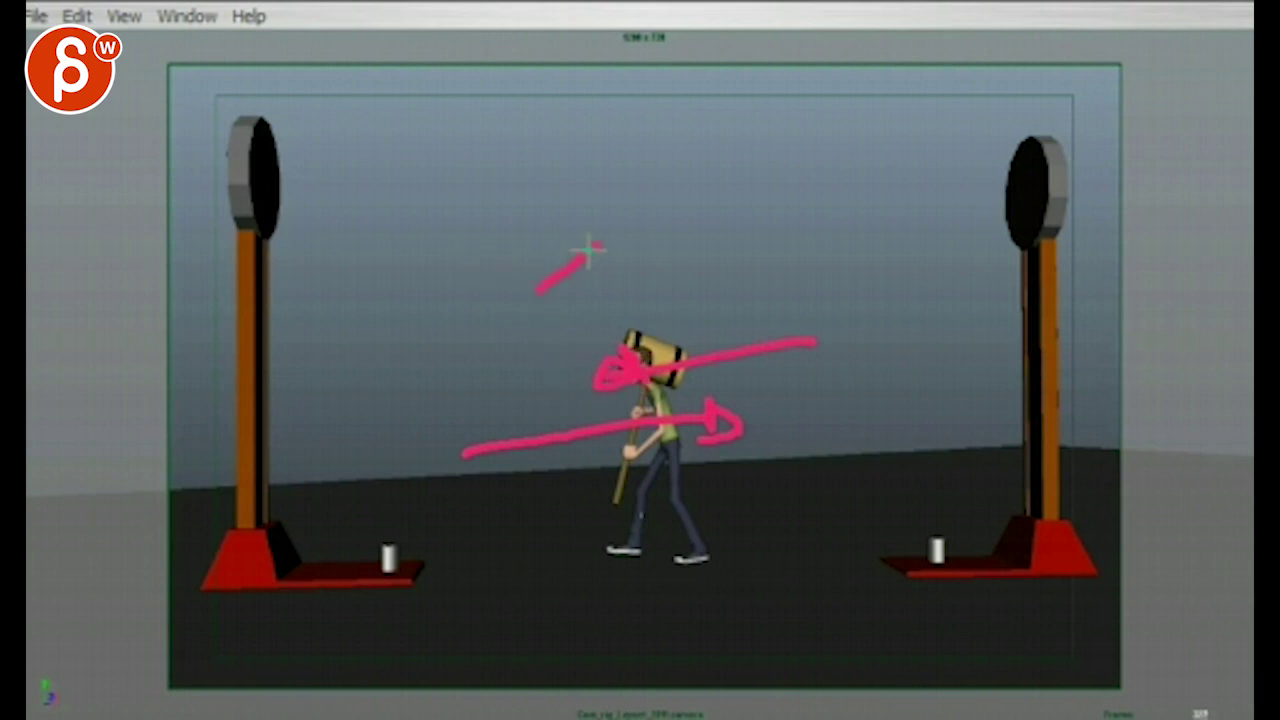
mouse_move(781, 223)
left_mouse_down()
mouse_move(641, 265)
mouse_move(397, 218)
left_mouse_up()
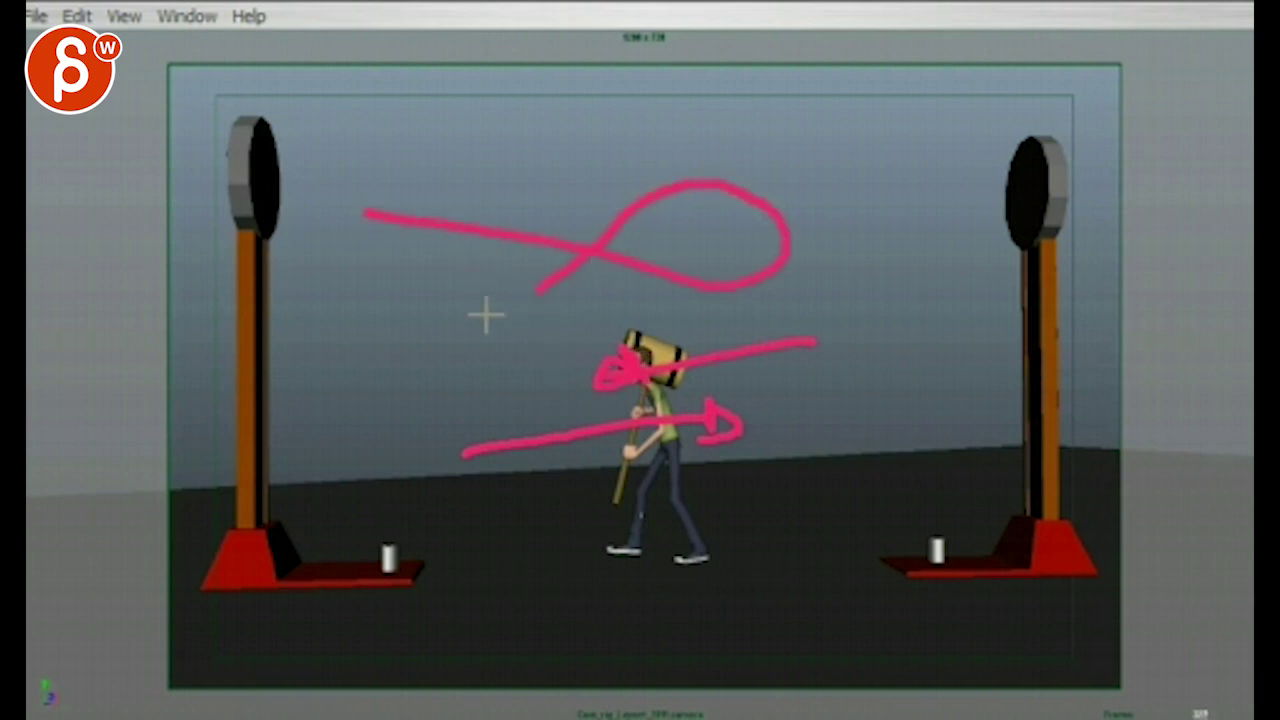
key("Escape")
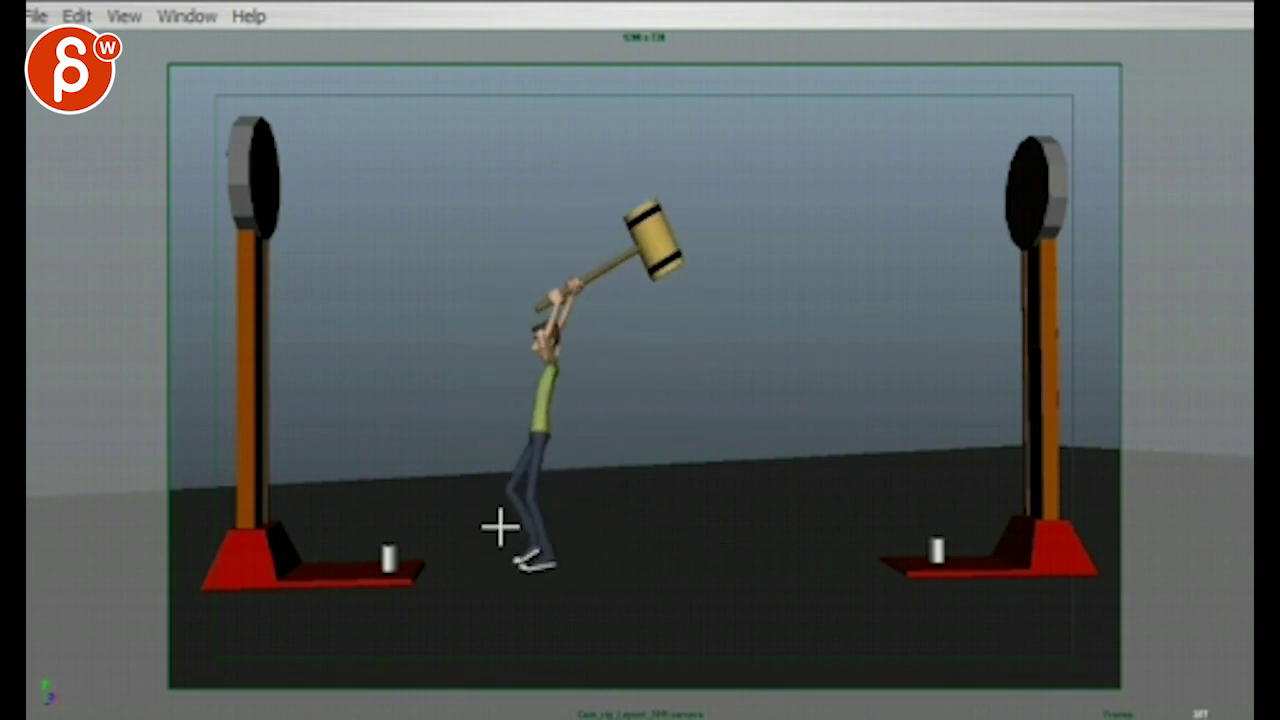
Draw pink line-of-action, arched swing and foot strokes over the overhead pose, then clear them
mouse_move(555, 565)
left_mouse_down()
mouse_move(530, 490)
mouse_move(570, 402)
left_mouse_up()
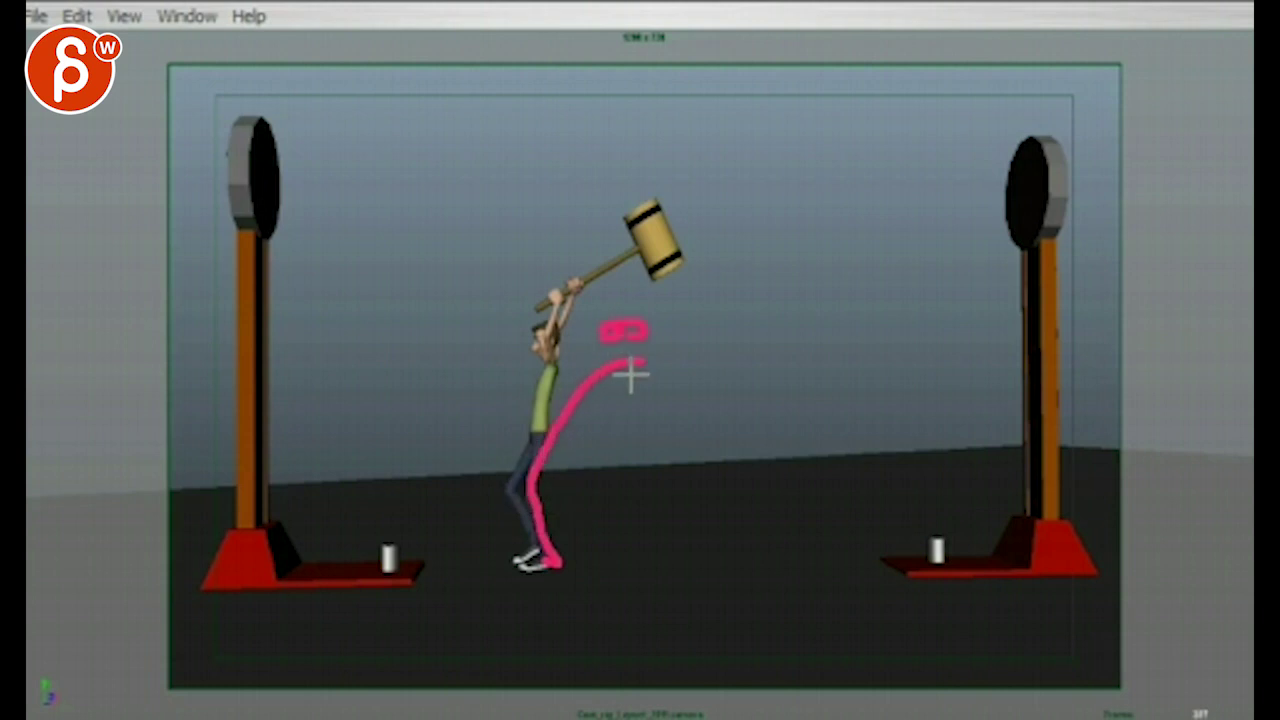
mouse_move(767, 273)
left_mouse_down()
mouse_move(818, 232)
mouse_move(754, 247)
left_mouse_up()
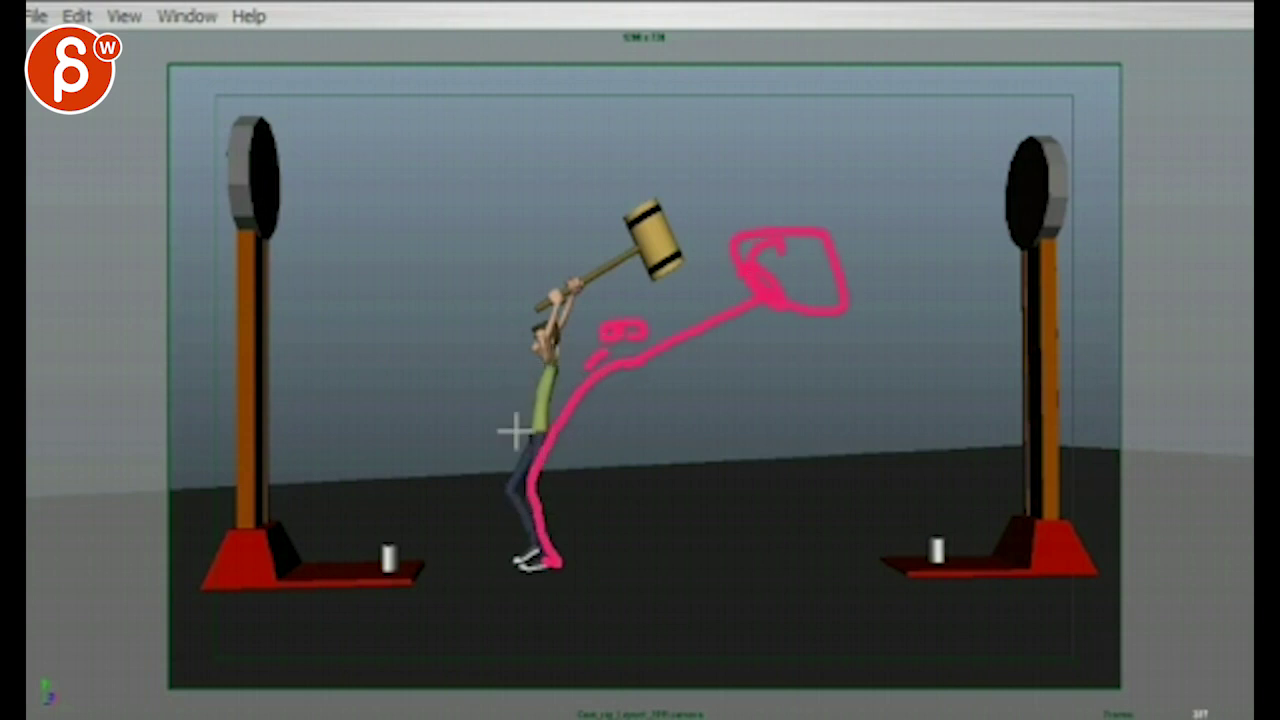
left_click_drag(545, 557, 486, 555)
mouse_move(592, 432)
left_mouse_down()
mouse_move(551, 500)
mouse_move(540, 555)
left_mouse_up()
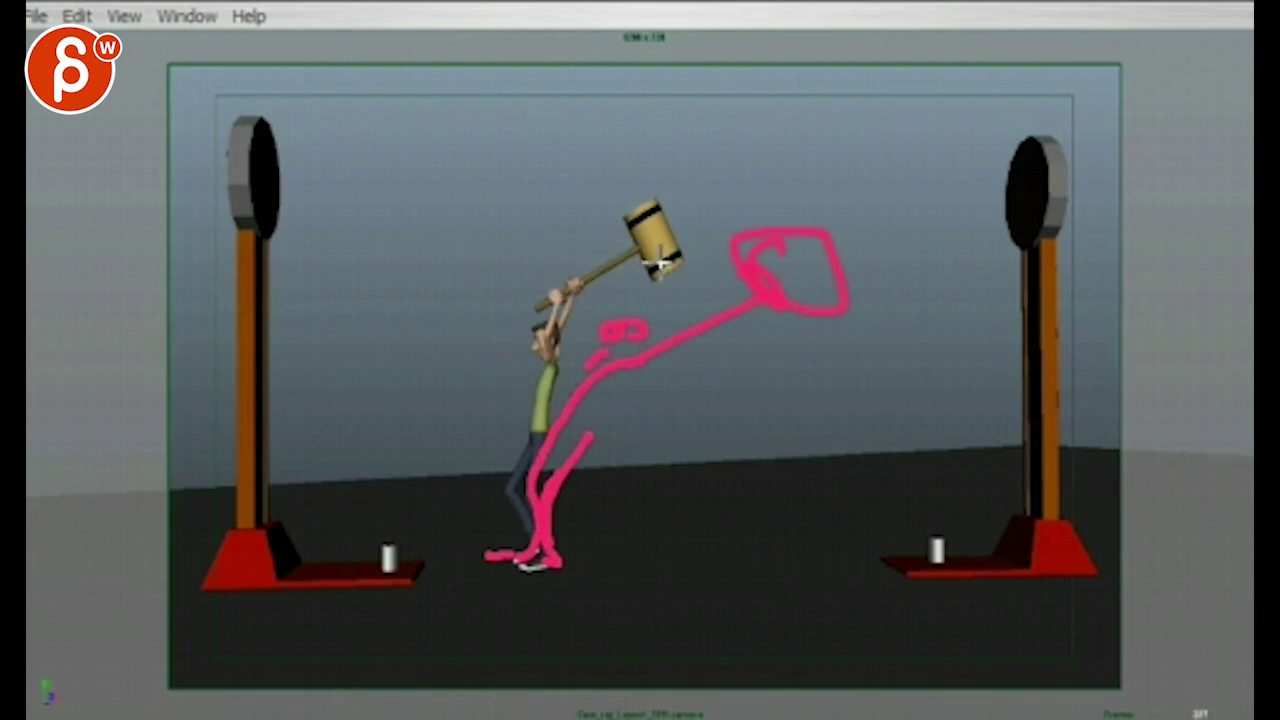
key("e")
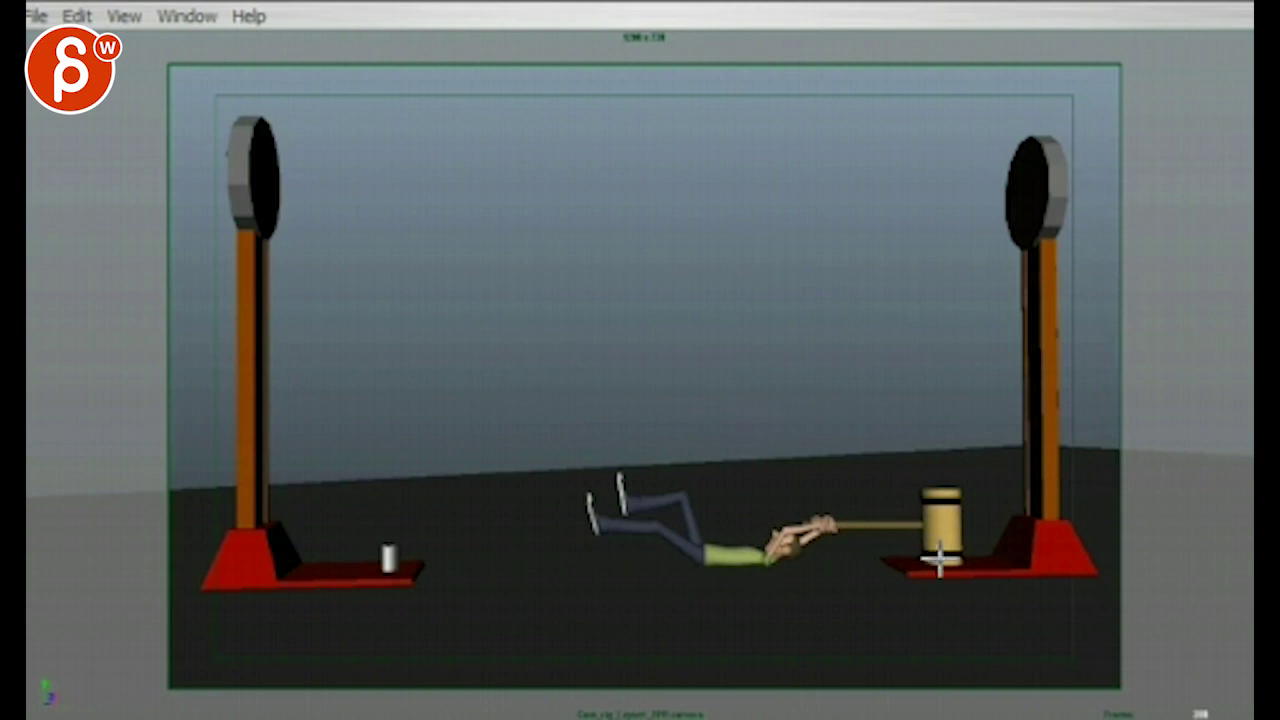
Outline the hammer's base, head and handle up to the hands in pink, then clear it
mouse_move(965, 550)
left_mouse_down()
mouse_move(936, 567)
mouse_move(904, 530)
mouse_move(924, 513)
mouse_move(956, 538)
mouse_move(828, 556)
mouse_move(818, 570)
mouse_move(835, 562)
mouse_move(789, 570)
mouse_move(835, 562)
mouse_move(764, 557)
left_mouse_up()
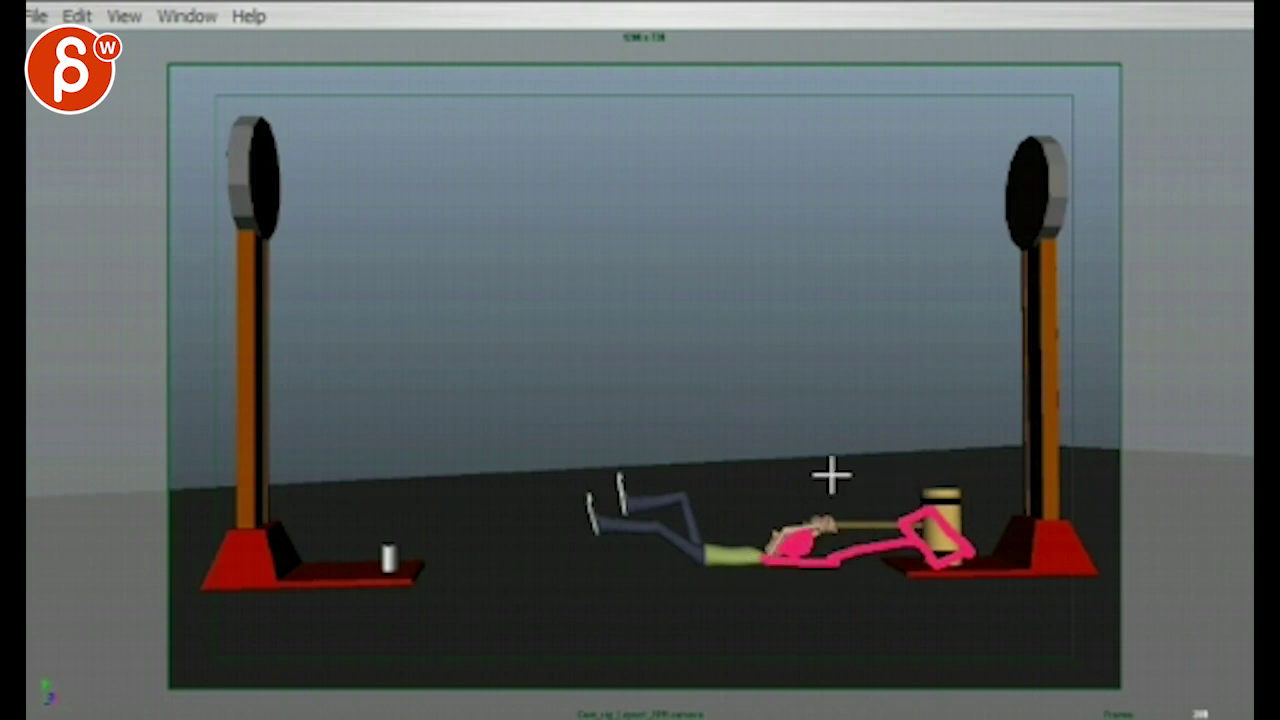
mouse_move(968, 560)
left_mouse_down()
mouse_move(960, 490)
mouse_move(931, 490)
mouse_move(924, 511)
mouse_move(954, 491)
mouse_move(780, 528)
mouse_move(800, 525)
mouse_move(779, 548)
mouse_move(809, 503)
left_mouse_up()
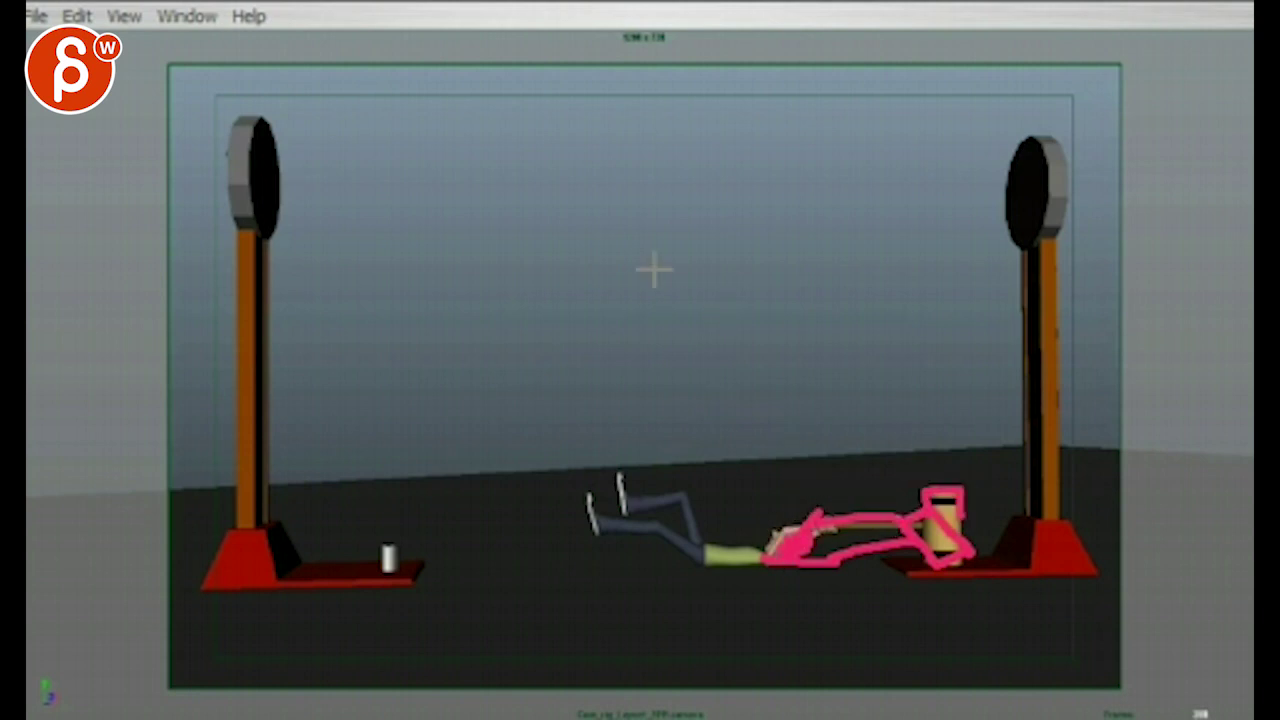
key("Escape")
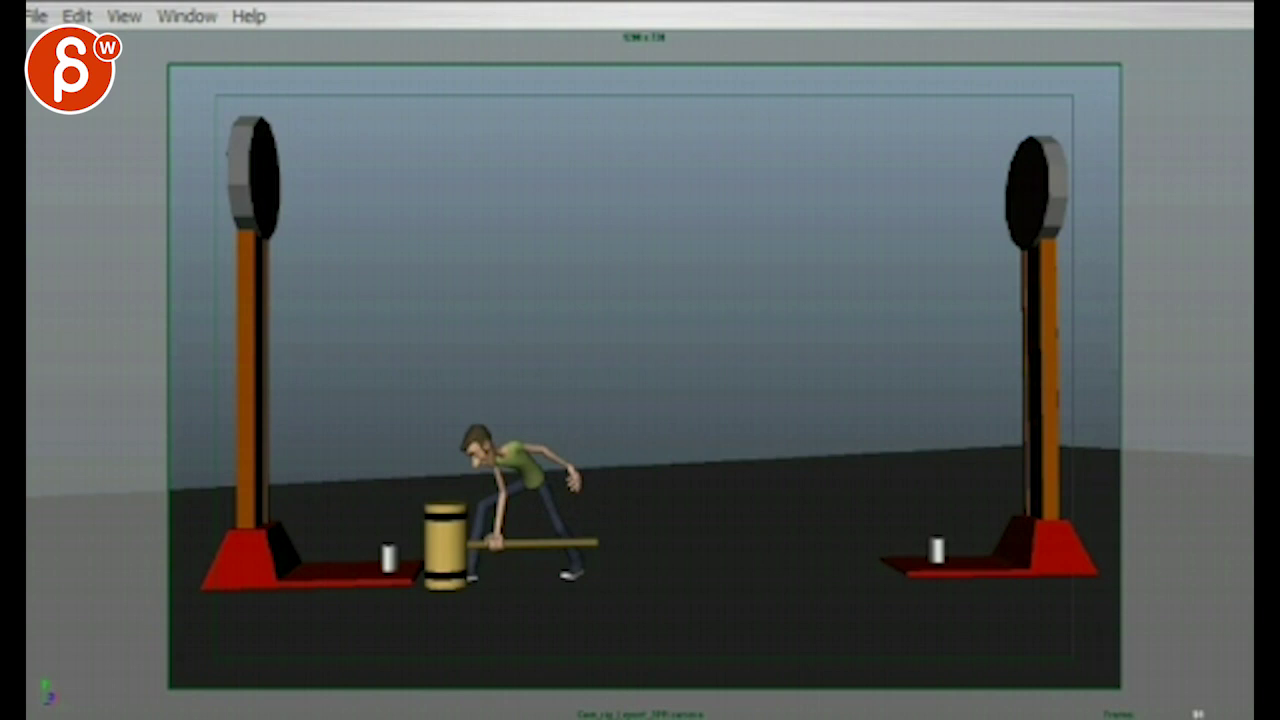
mouse_move(540, 488)
left_mouse_down()
mouse_move(538, 526)
mouse_move(585, 572)
left_mouse_up()
left_click_drag(554, 490, 578, 562)
key("Escape")
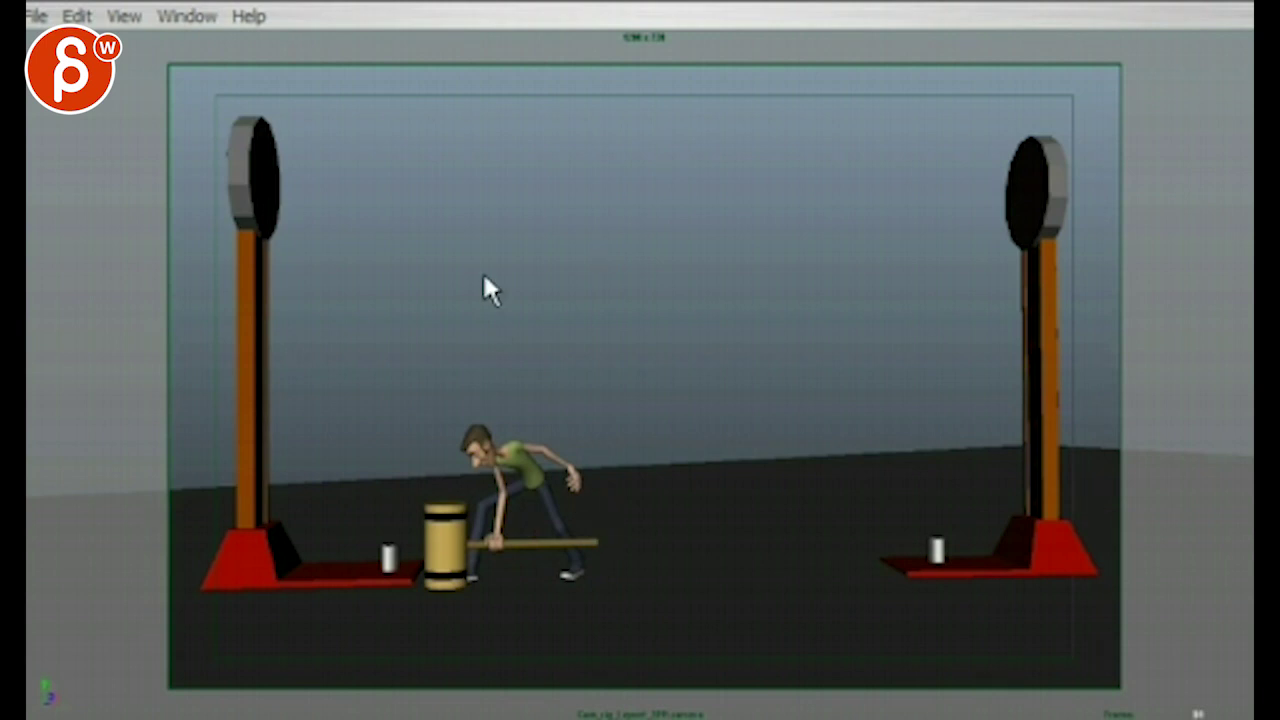